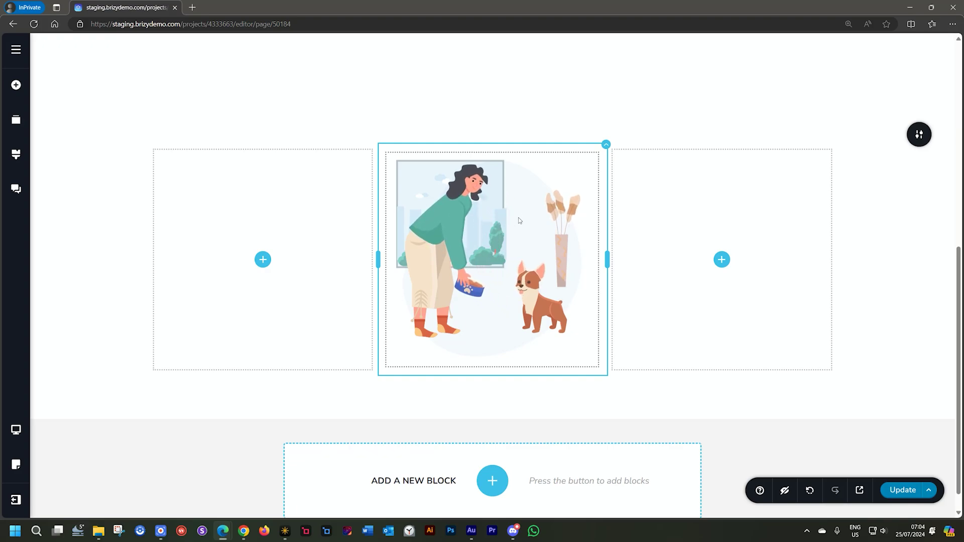
Select the Lottie animation, open its settings, and expand the Trigger On options.
click(518, 243)
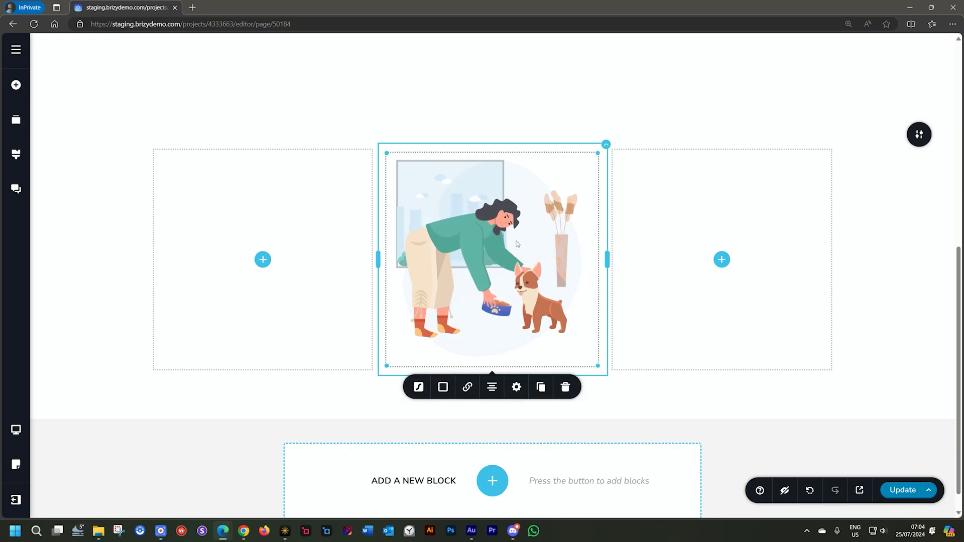
scroll(517, 243, down, 1)
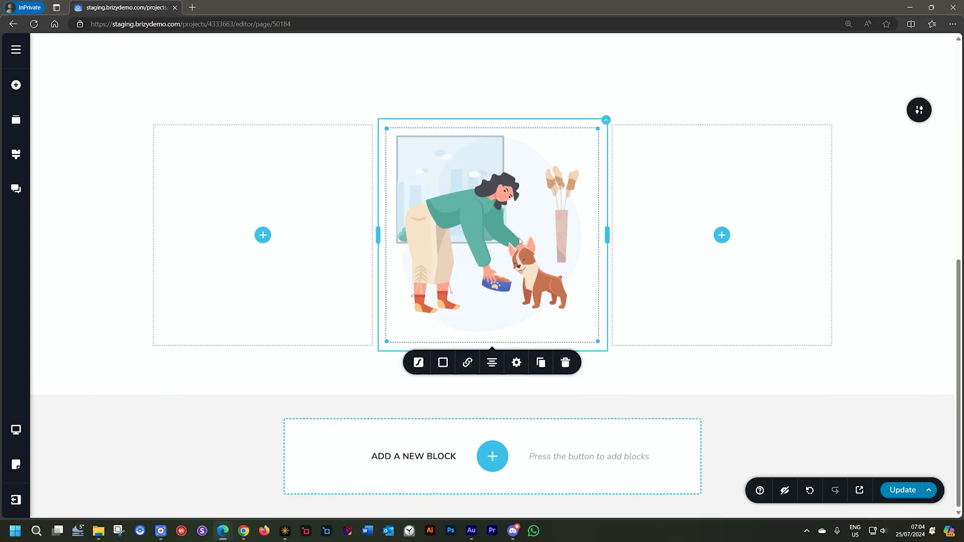
click(419, 362)
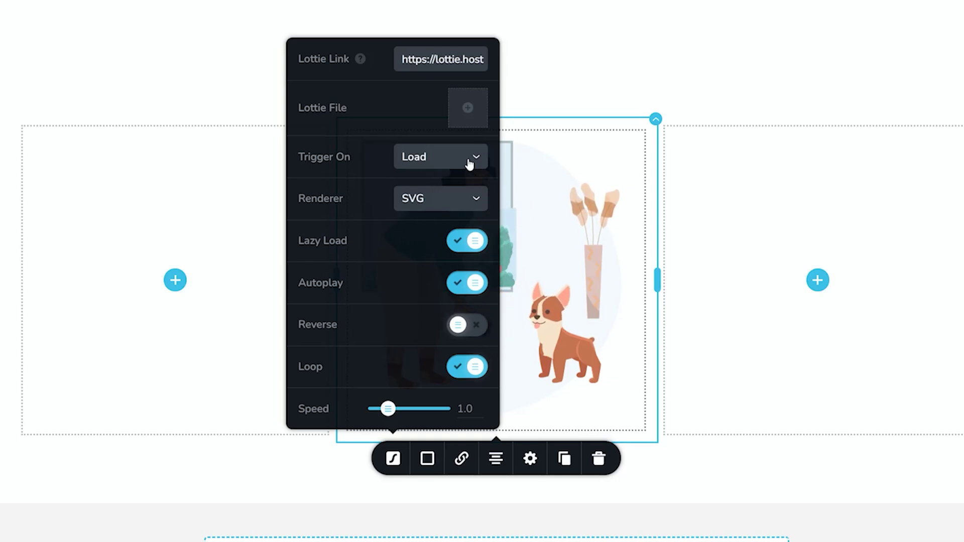
click(469, 160)
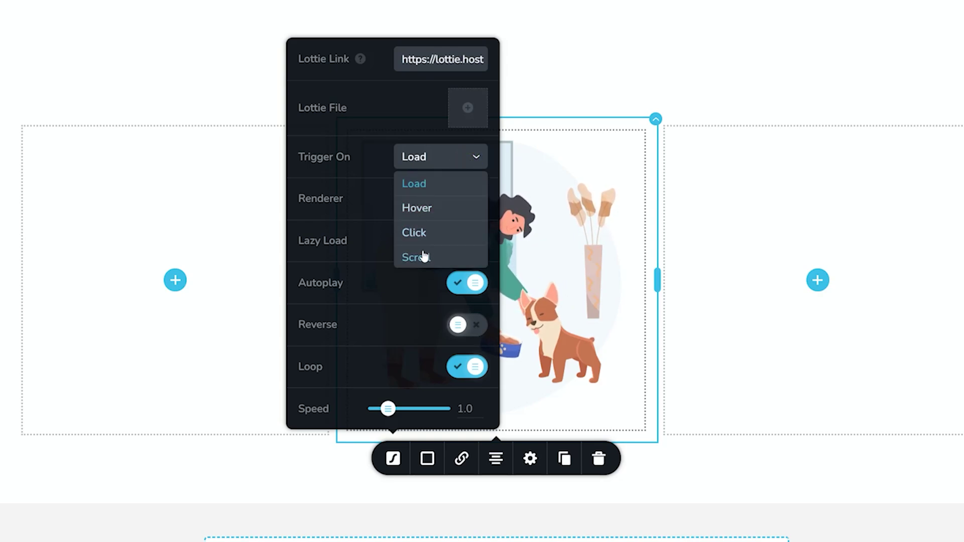
click(376, 232)
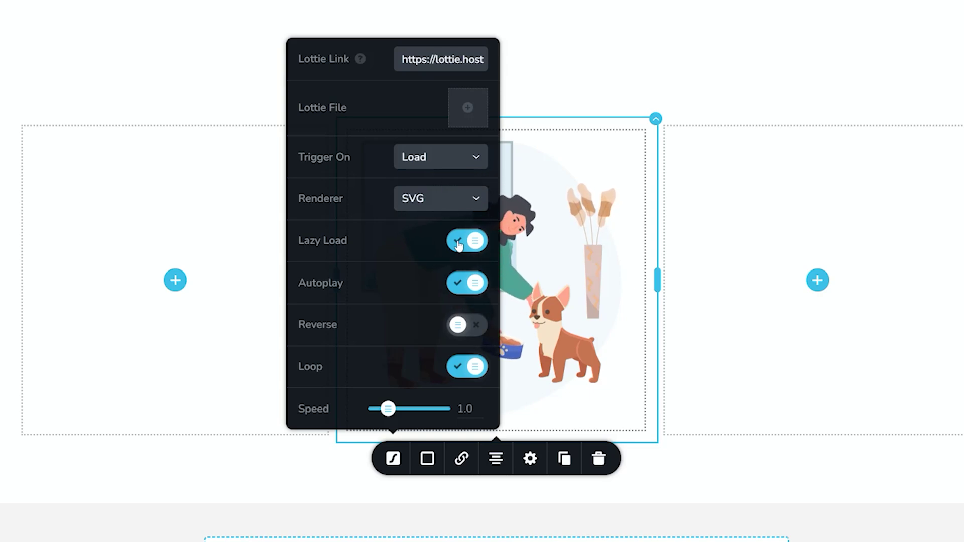
Turn off Lazy Load, leaving Trigger On set to Load.
click(458, 243)
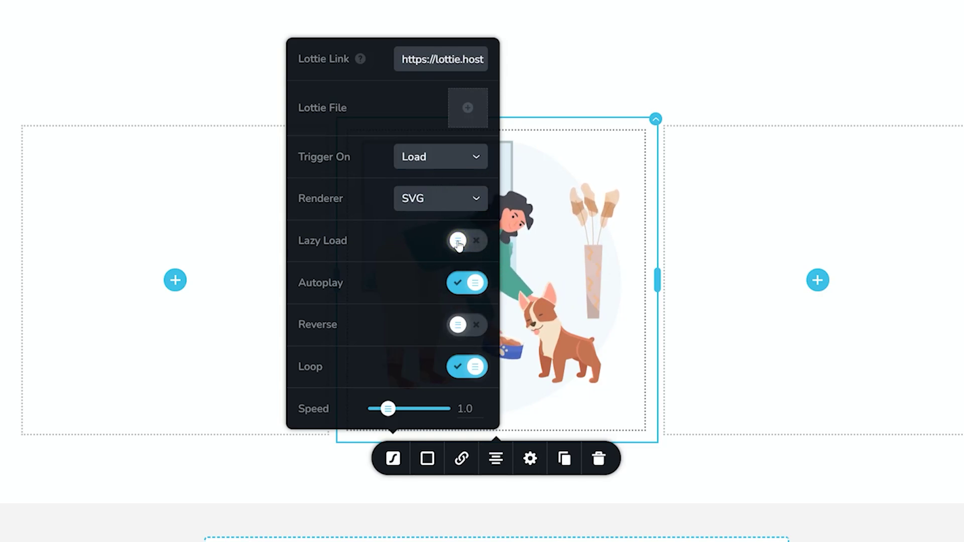